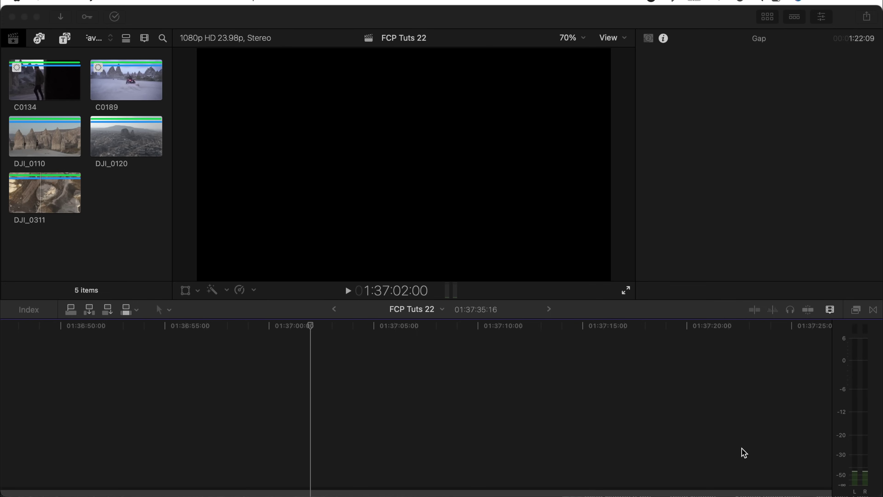
Step: Change the FCP Tuts 22 project's video format to Vertical with a resolution of 2160x3840
click(334, 323)
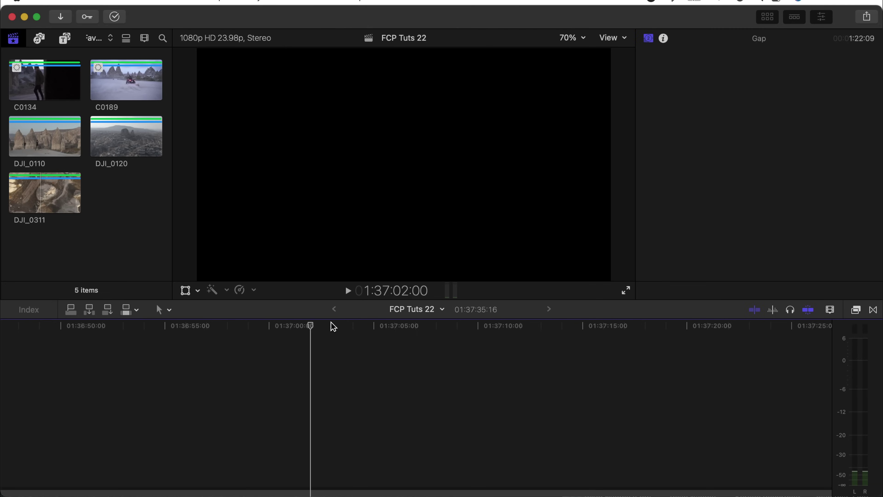
scroll(336, 355, down, 2)
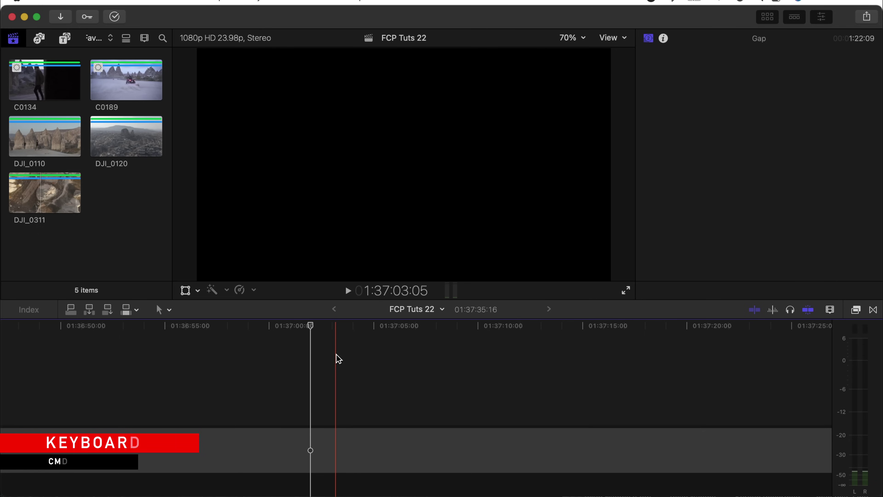
key(super+j)
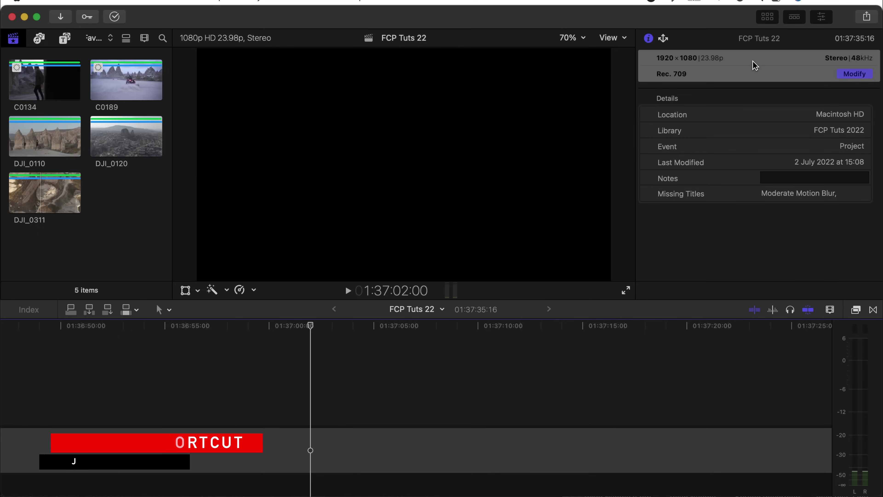
click(852, 74)
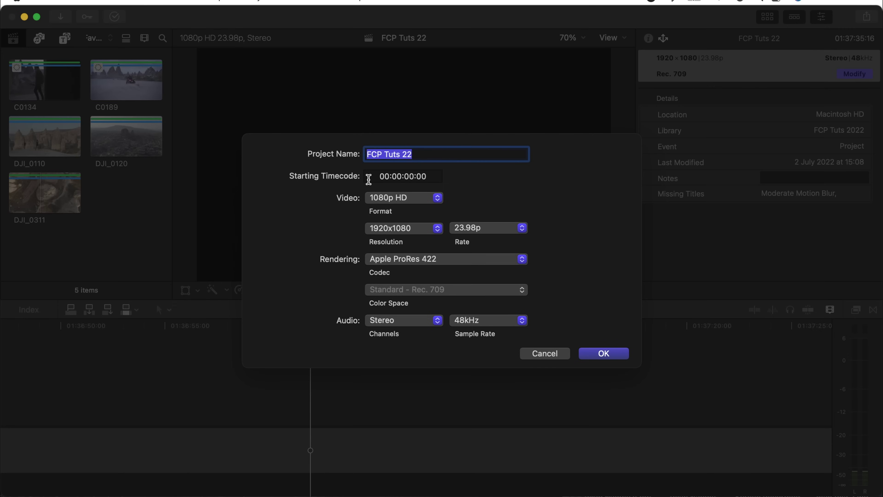
click(414, 201)
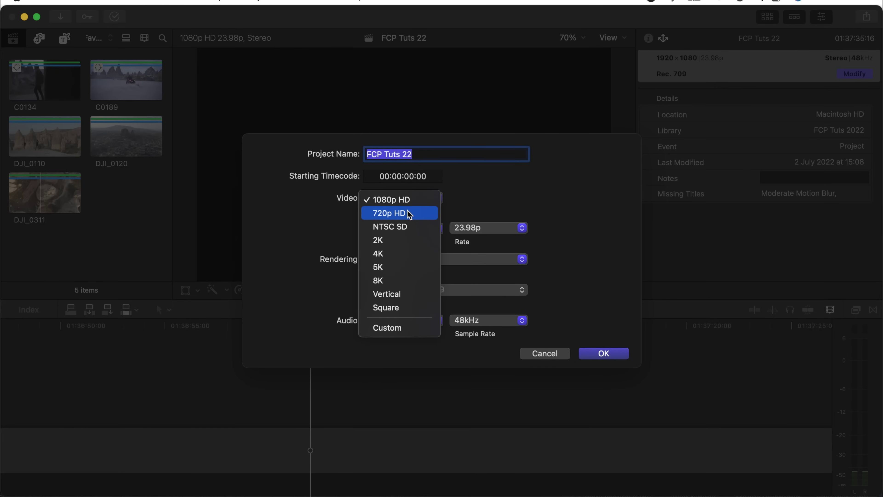
click(399, 294)
click(409, 228)
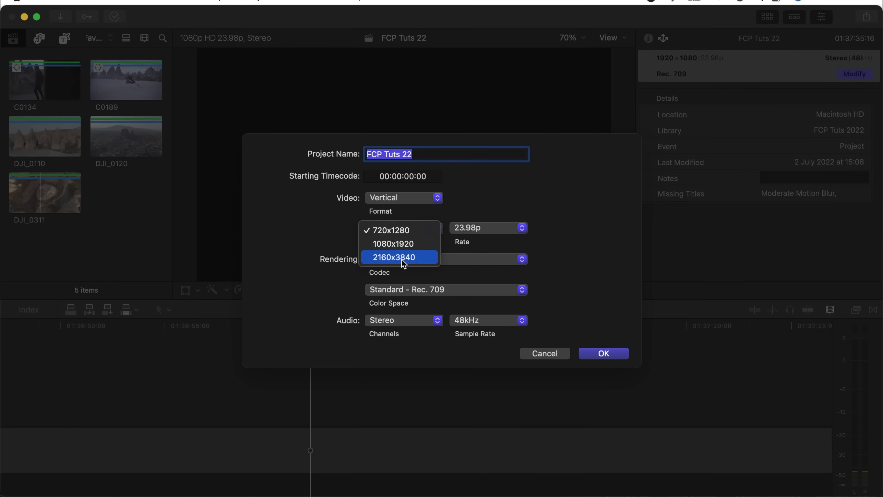
click(411, 257)
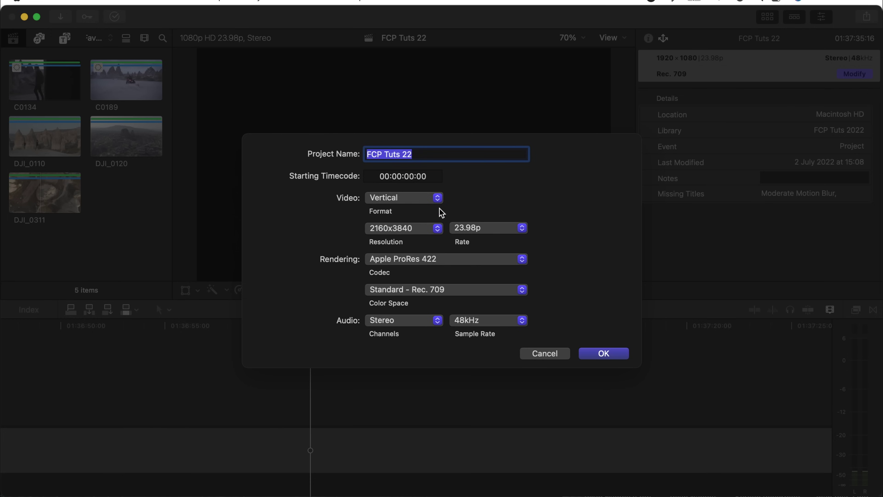
click(604, 354)
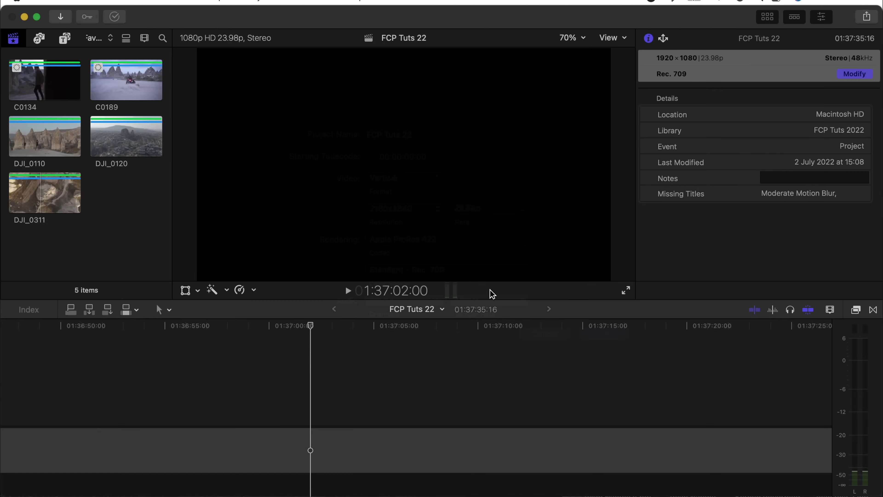
Step: Connect clip C0134 above the gap in the timeline, just after 01:37:02:00, and place the playhead over it
drag(310, 325, 323, 325)
click(34, 84)
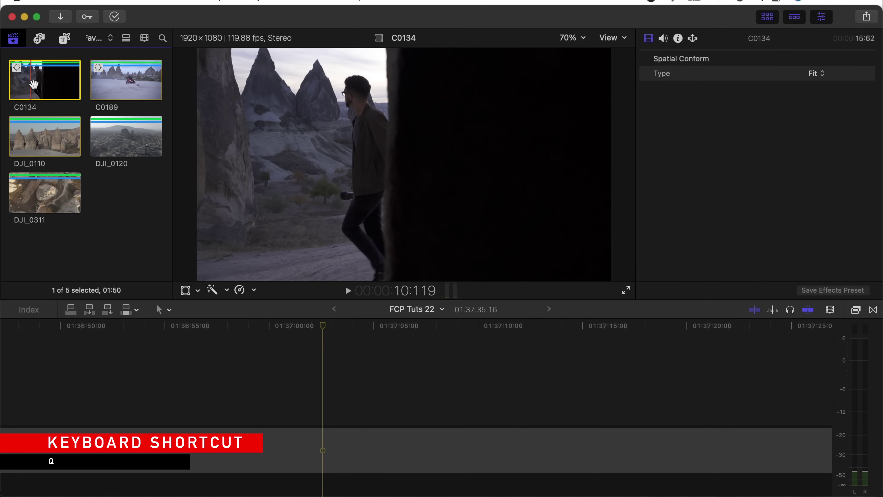
key(q)
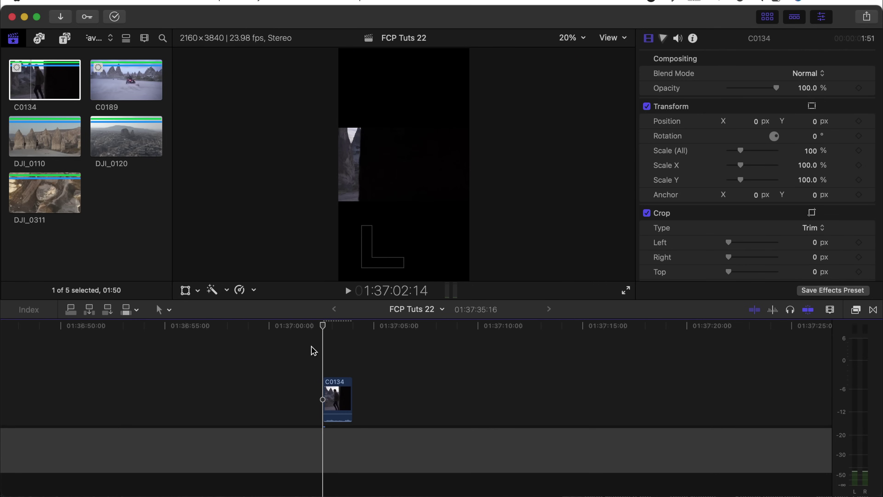
click(336, 326)
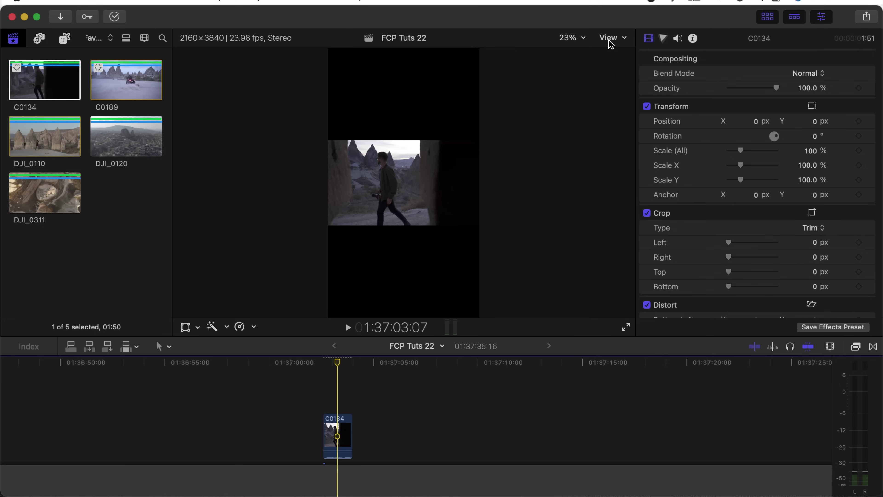
Step: Add Vertical 5 Split Grid.png from the Editing folder as a custom overlay in the viewer
click(616, 41)
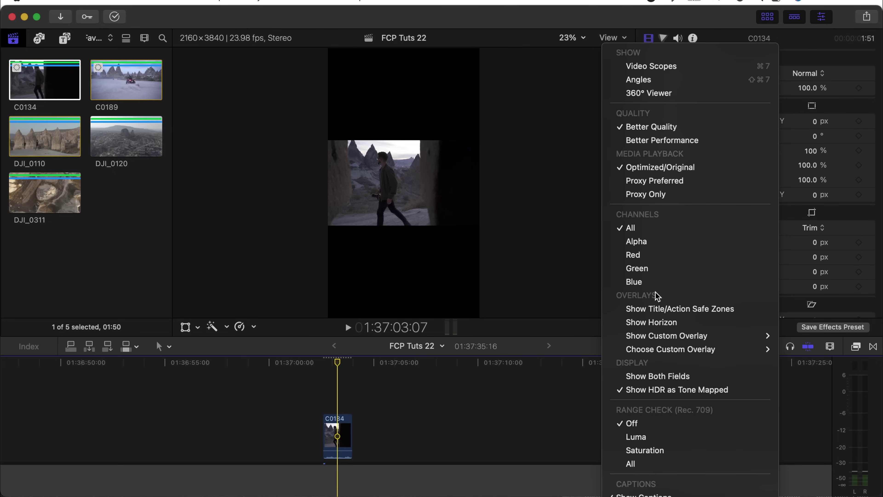
mouse_move(637, 353)
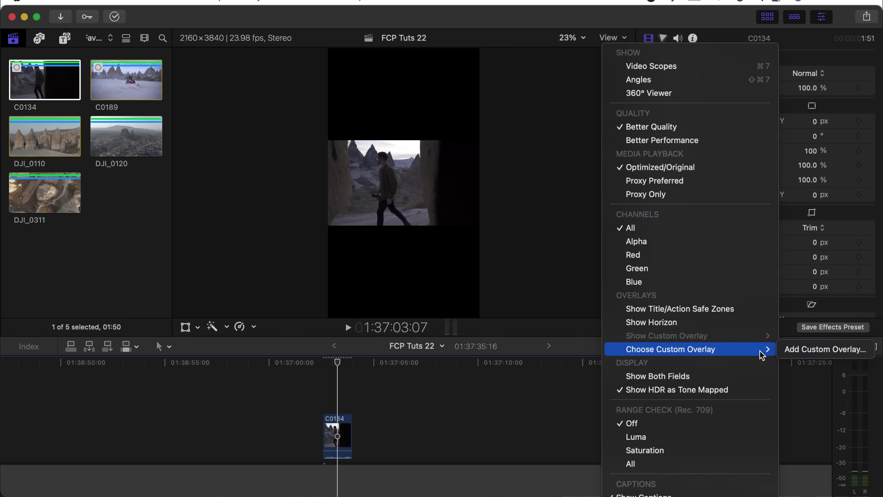
click(811, 352)
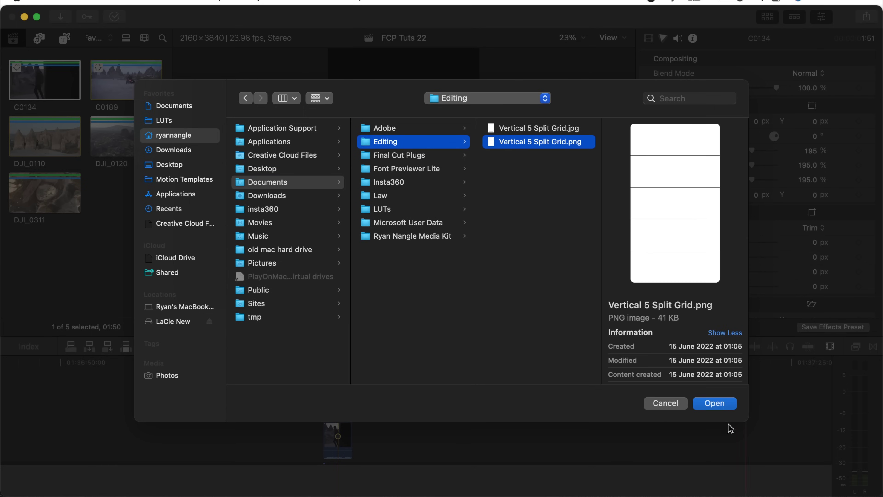
click(715, 404)
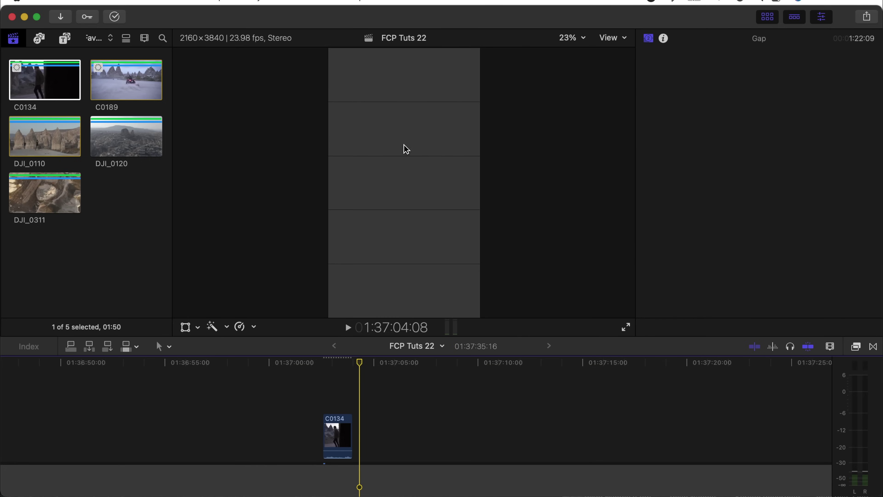
Step: Review the opacity options for the custom grid overlay
click(612, 38)
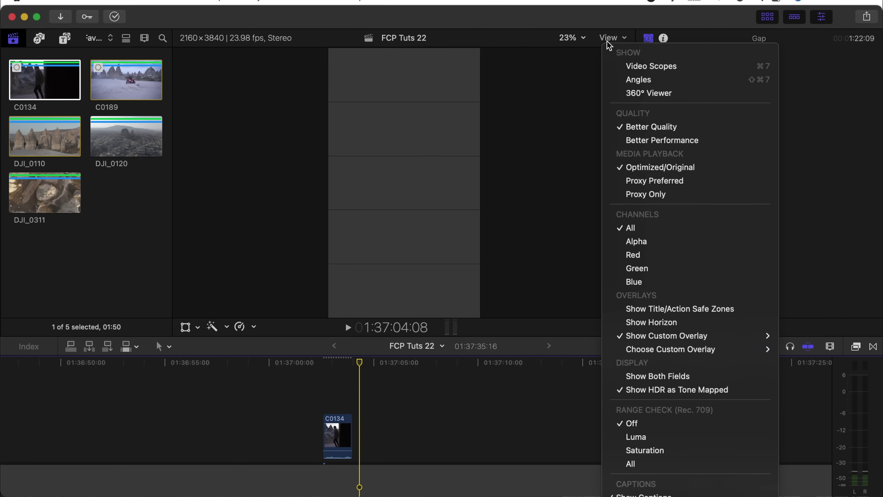
mouse_move(683, 341)
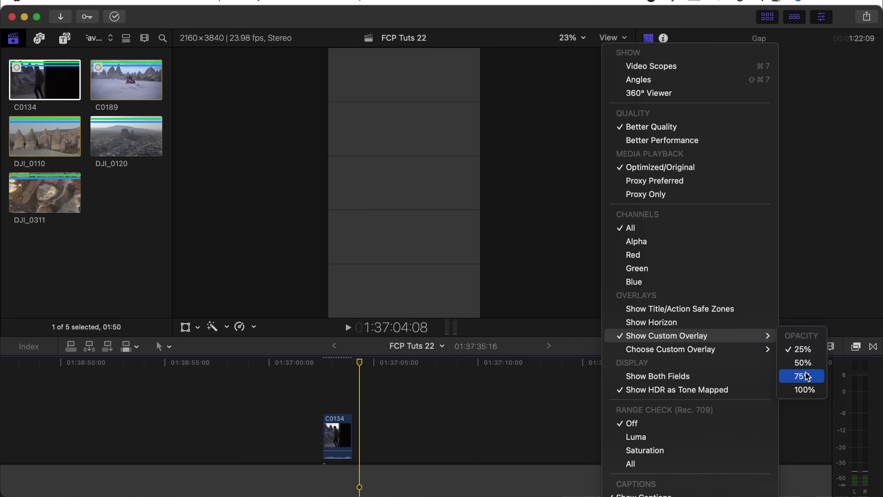
click(810, 388)
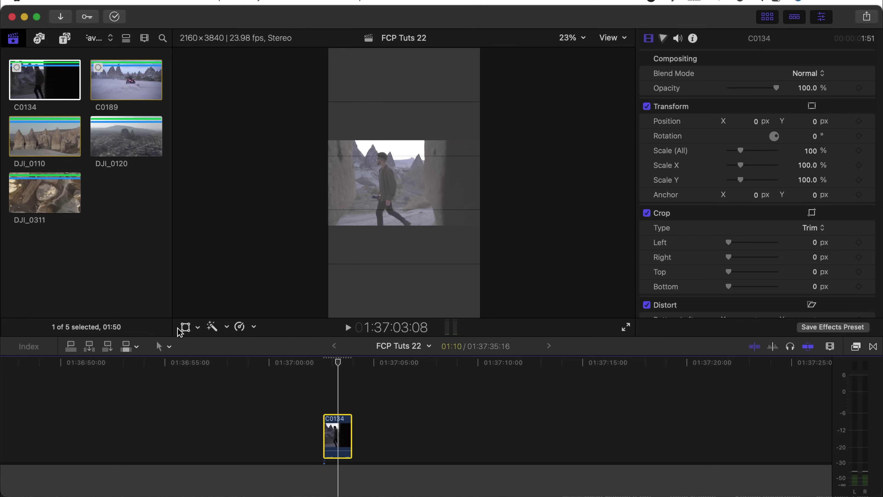
Step: Transform clip C0134 by moving it down into the lowest grid section, to about -1674.6 px on Position Y
click(186, 328)
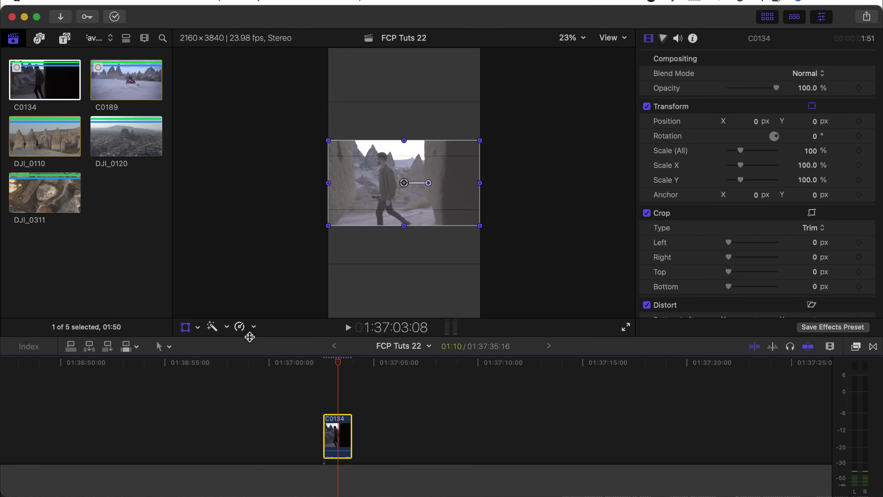
click(183, 327)
click(183, 327)
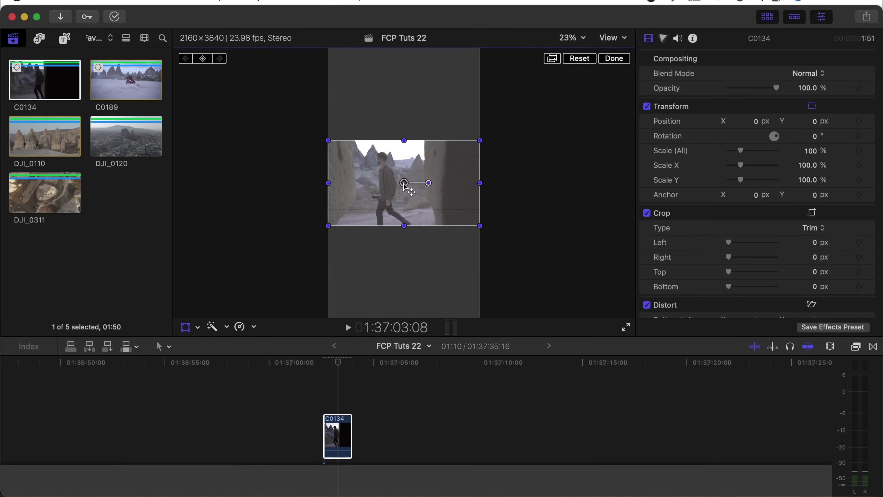
drag(404, 184, 404, 300)
click(614, 59)
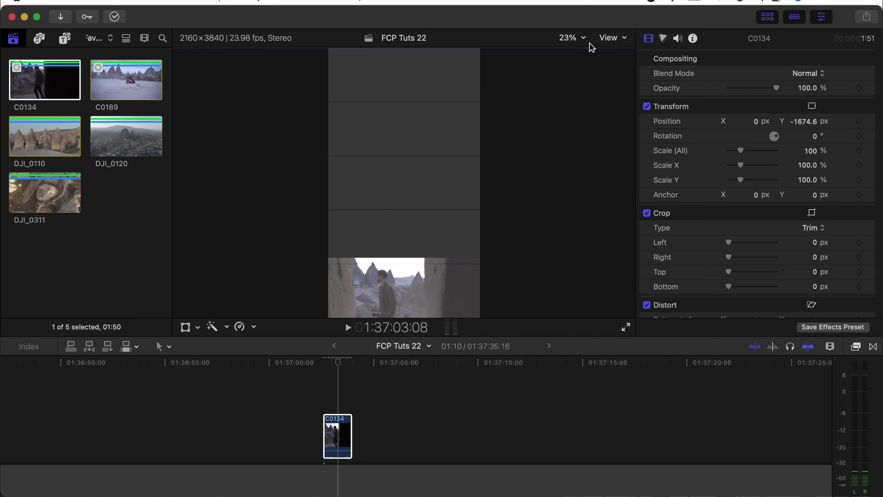
Step: View the frame at 100% and crop the top of clip C0134 by 77 px to meet the lowest grid line
click(570, 38)
click(586, 110)
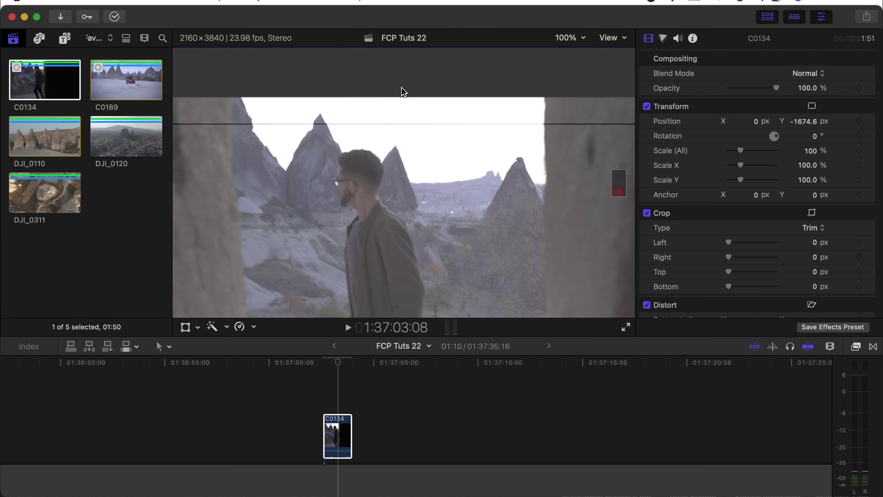
click(332, 430)
scroll(745, 220, down, 5)
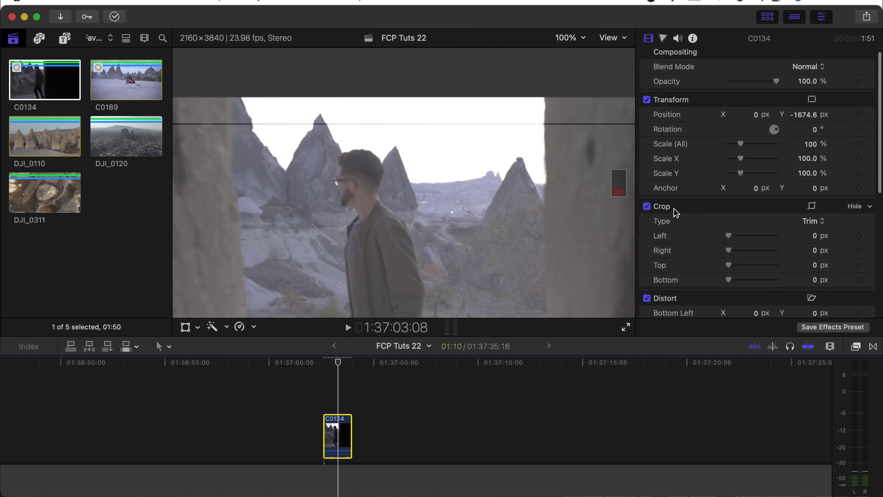
scroll(654, 176, up, 3)
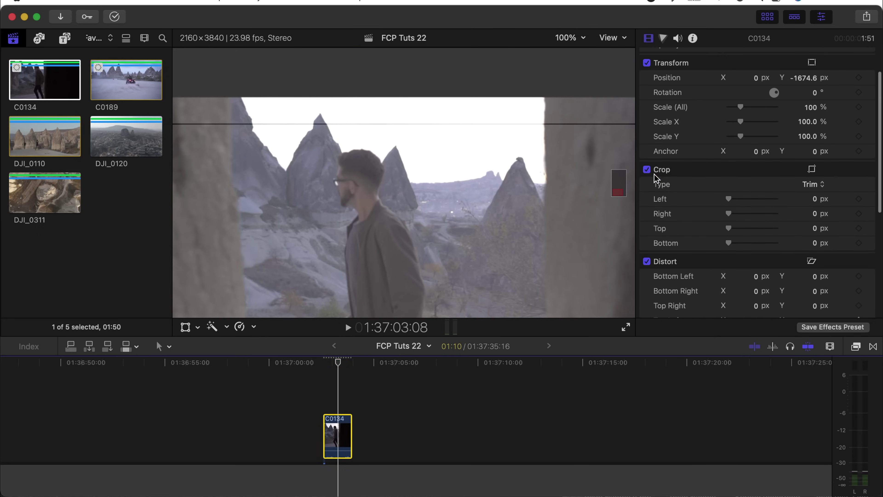
click(668, 173)
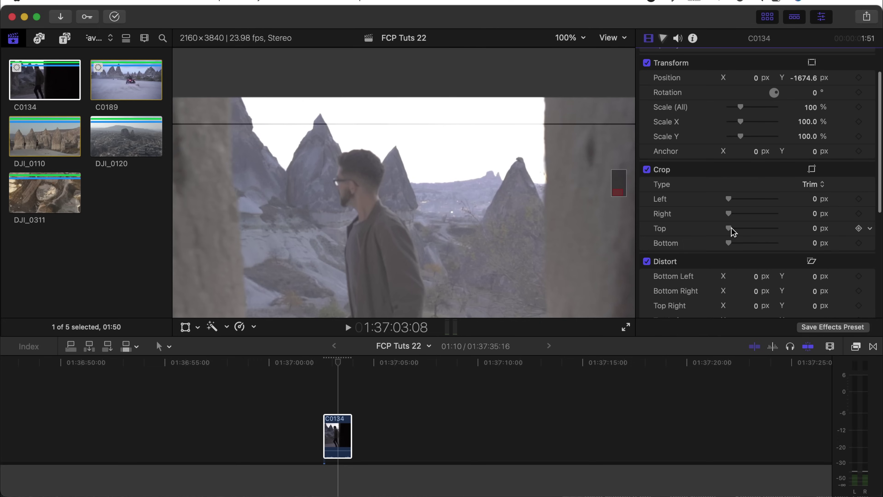
drag(732, 228, 735, 228)
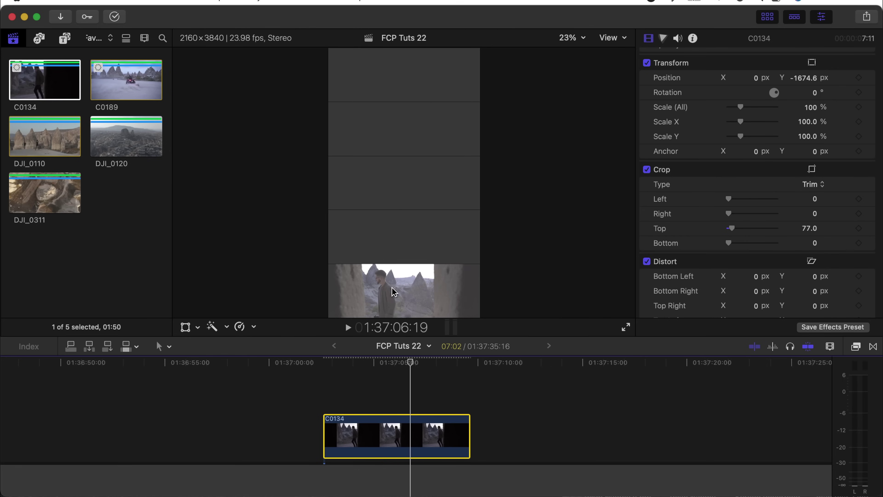
Step: Connect clip C0189 above C0134 in the timeline, aligned with the start of C0134
click(118, 83)
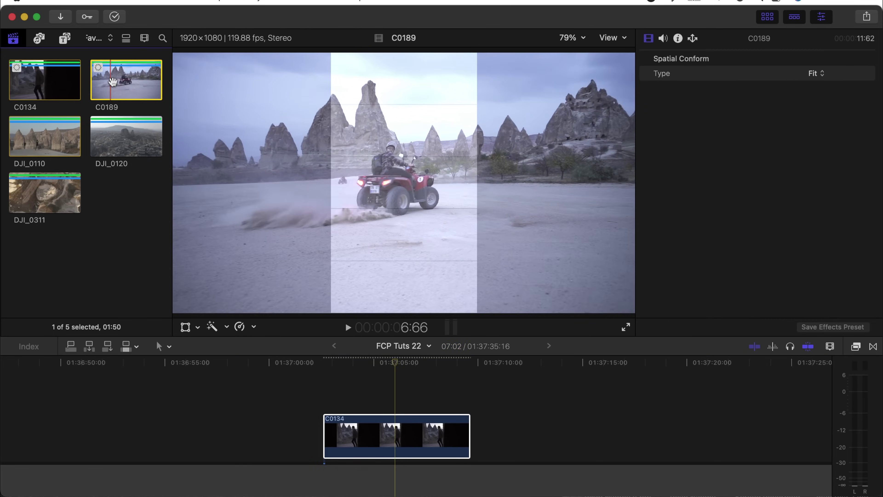
key(super+2)
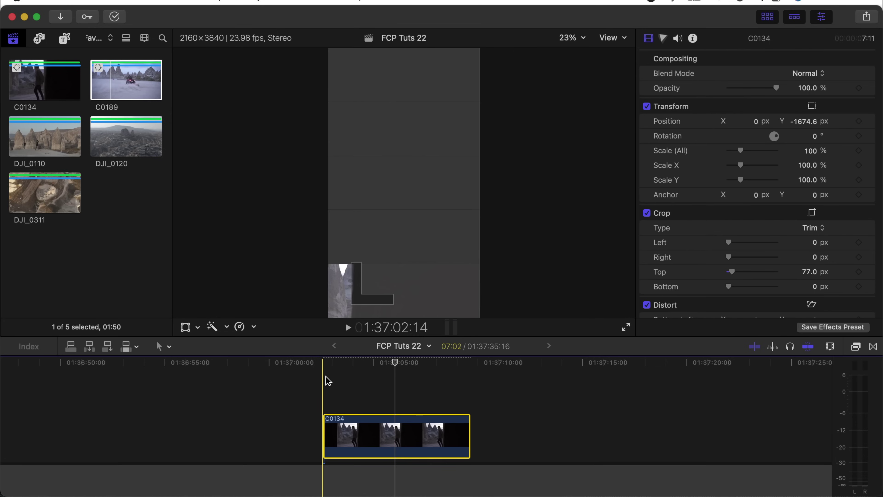
key(q)
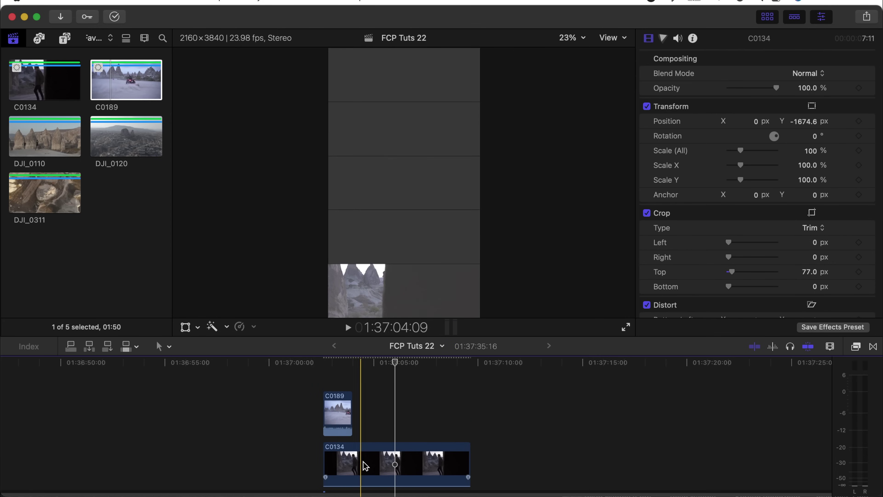
Step: Slow clip C0189 in the timeline to 20% speed and hide its retime editor
click(337, 364)
scroll(338, 359, left, 2)
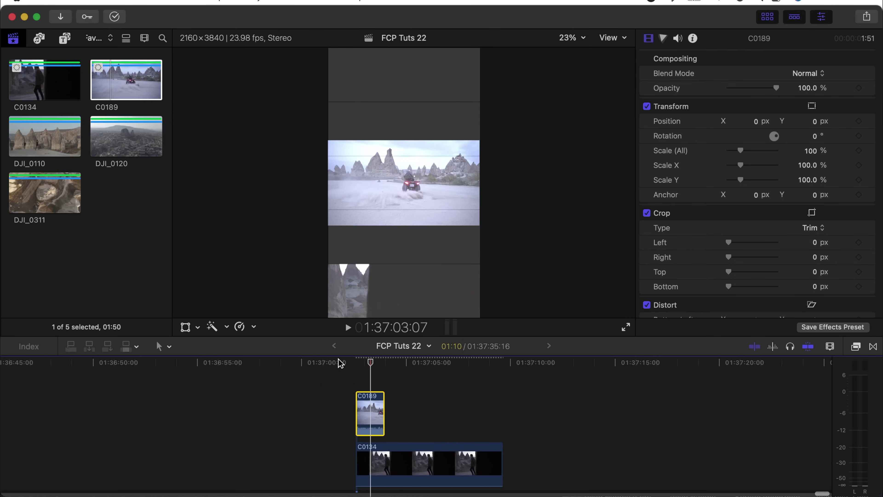
click(253, 325)
click(292, 459)
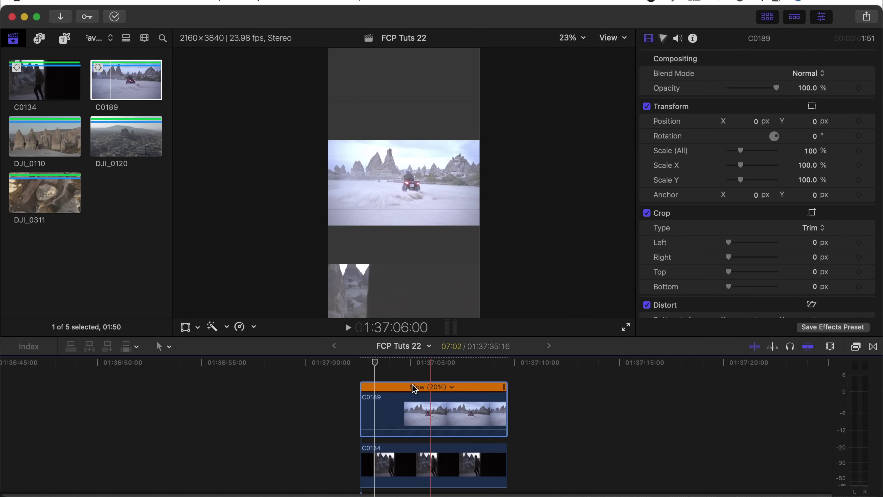
click(414, 388)
key(super+r)
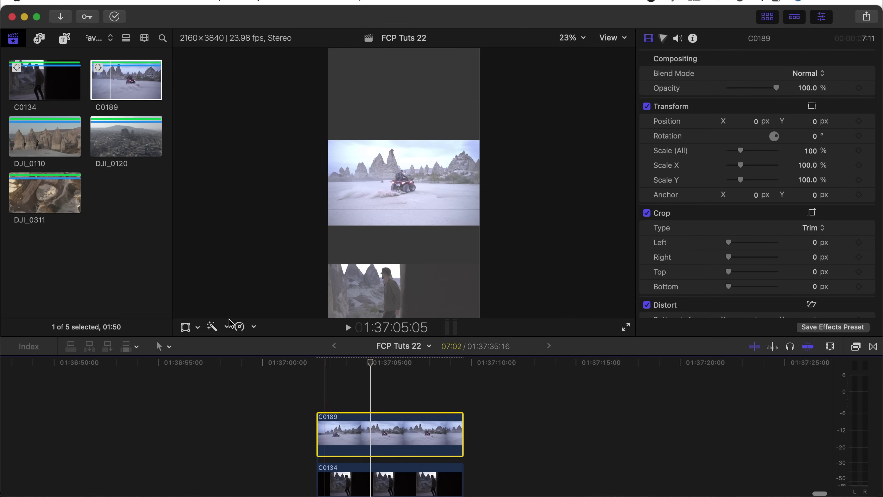
Step: Move clip C0189 to about -781.4 px on Position Y and crop its top by 185 px and bottom by 205 px
click(185, 327)
drag(403, 205, 402, 239)
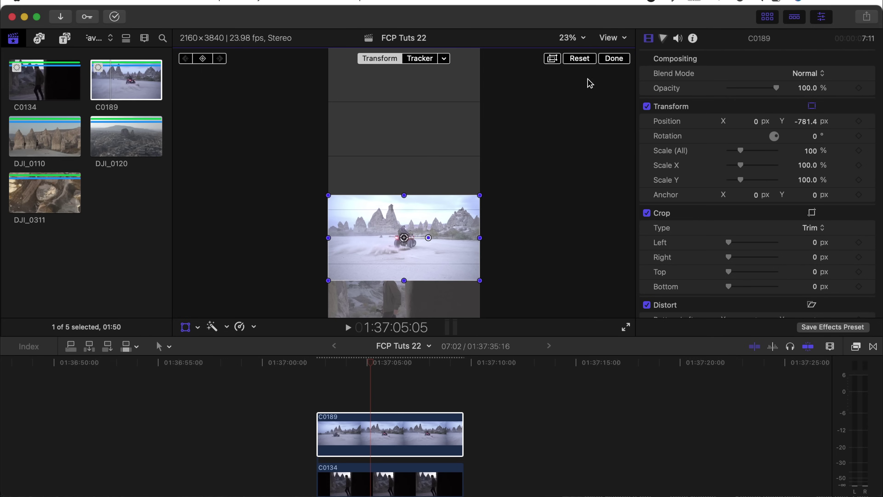
click(614, 59)
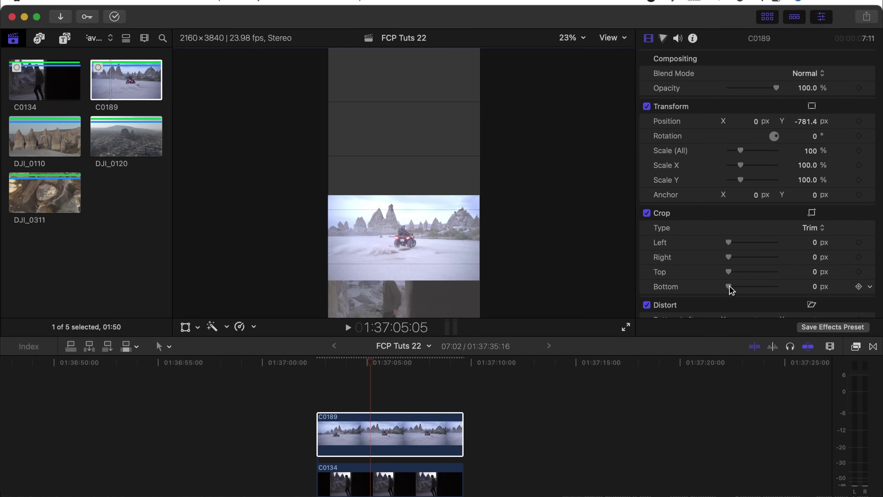
drag(730, 286, 737, 271)
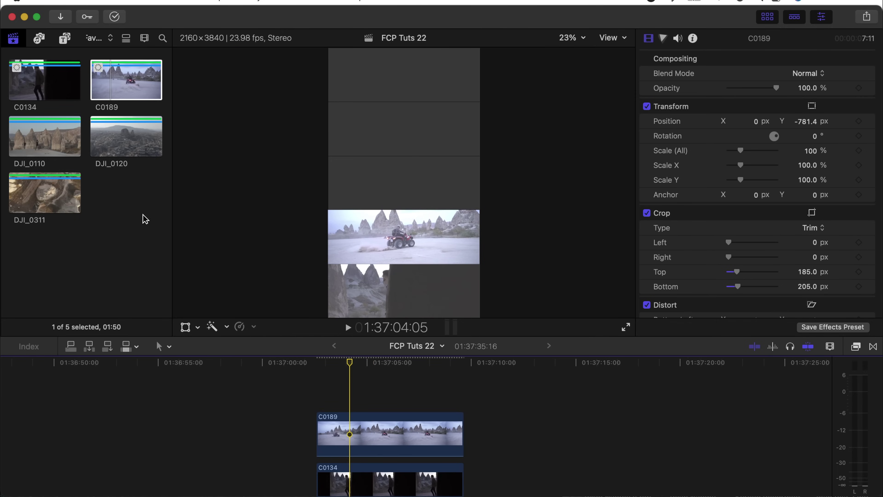
Step: Connect clip DJI_0120 above C0189 in the timeline and crop its top by 387 px and its bottom to meet the grid lines
drag(120, 145, 348, 386)
drag(729, 271, 737, 271)
drag(729, 286, 735, 289)
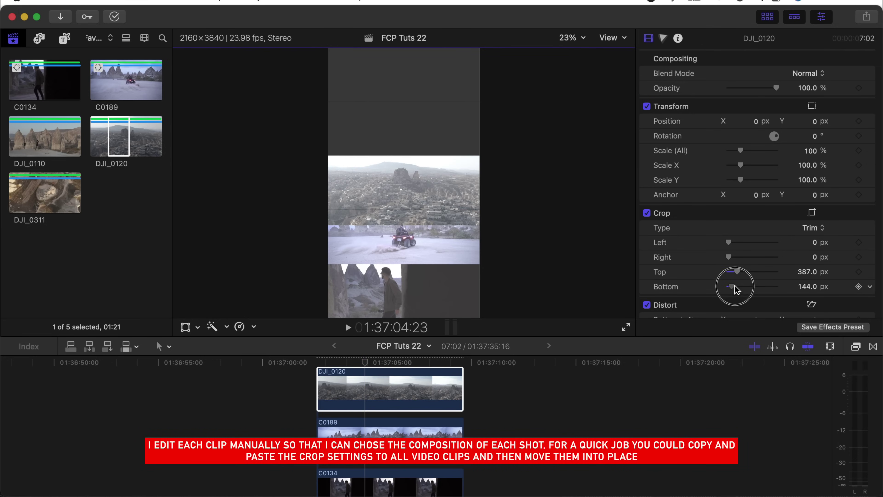
key(super+equal)
key(shift+z)
Step: Connect clips DJI_0110 and DJI_0311 above DJI_0120, trim their ends to match the other clips, and crop DJI_0110
drag(44, 136, 348, 403)
drag(443, 418, 464, 421)
drag(729, 271, 735, 289)
drag(71, 194, 348, 376)
drag(442, 387, 465, 388)
Step: Fit DJI_0110 into the second-highest grid panel by moving and cropping it, and place DJI_0311 at Position Y 1550.9 px with a 377 px bottom crop
click(347, 440)
drag(403, 173, 403, 105)
key(super+equal)
drag(729, 271, 733, 271)
drag(729, 286, 736, 287)
click(348, 387)
key(shift+z)
Step: Reduce the timeline's clip height to the minimum so the stacked clips take less vertical space
click(830, 346)
drag(764, 427, 739, 427)
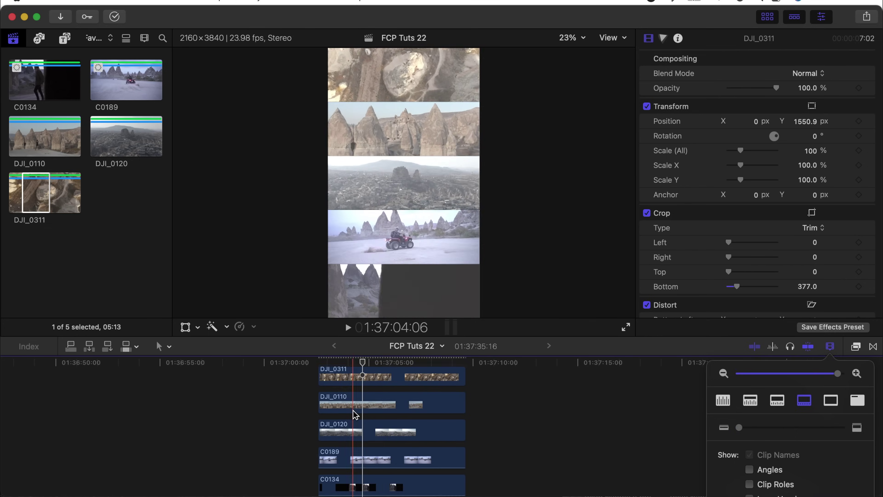
click(355, 413)
Step: Check the five stacked clips in the timeline and turn off the custom grid overlay in the viewer
scroll(353, 400, down, 2)
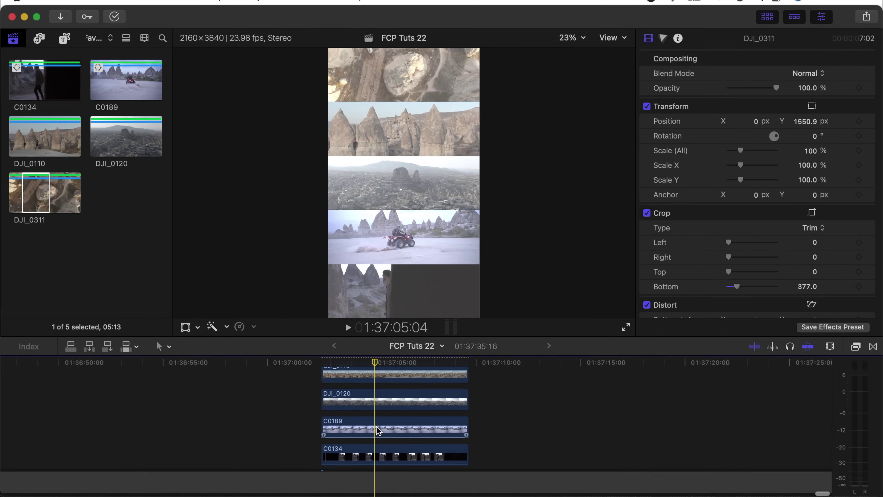
scroll(374, 400, up, 2)
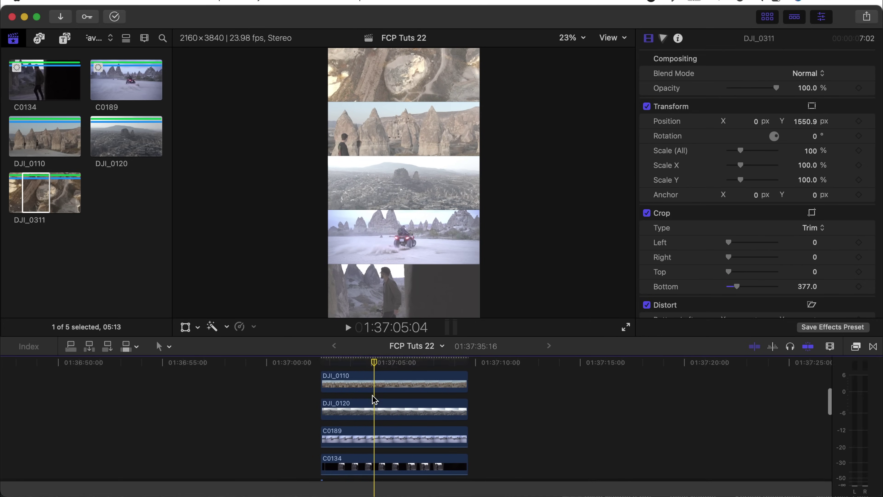
scroll(374, 399, up, 5)
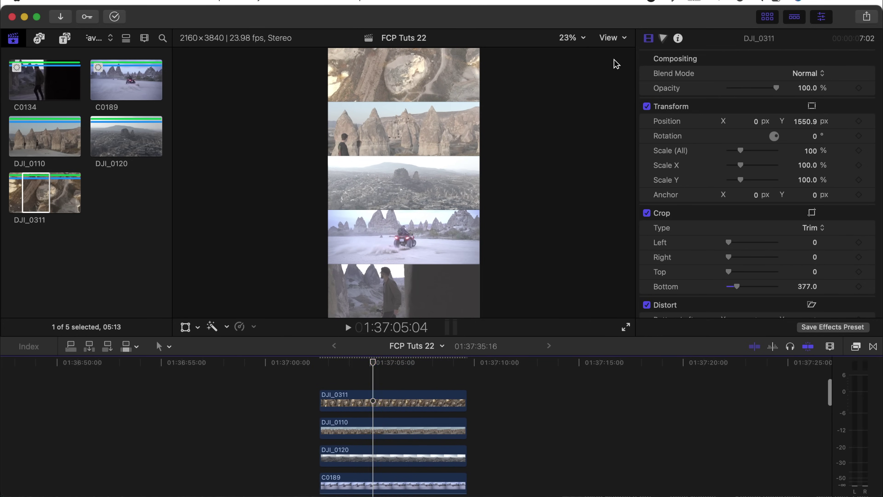
click(615, 38)
mouse_move(653, 338)
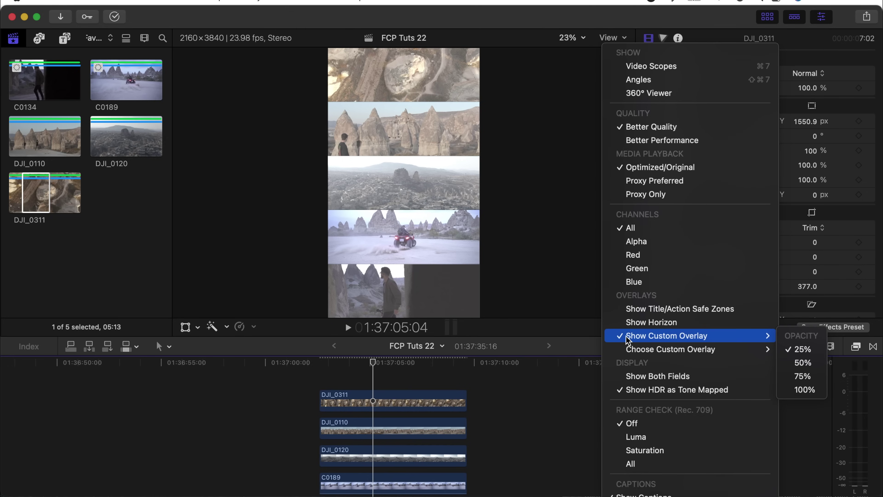
click(674, 336)
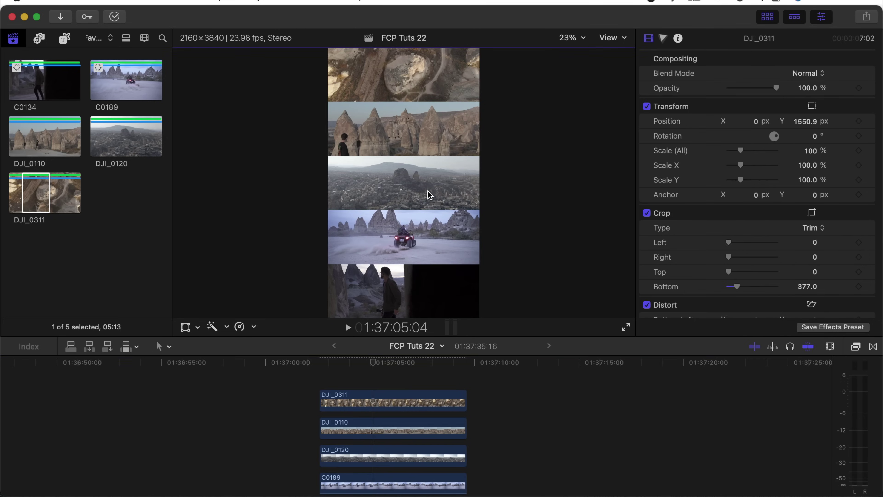
Step: Play back the finished split screen from the timeline
click(337, 403)
key(space)
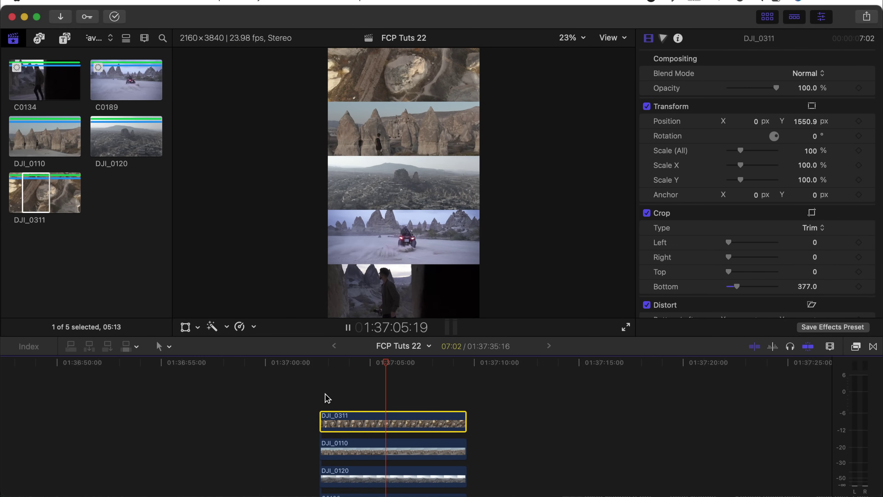
key(space)
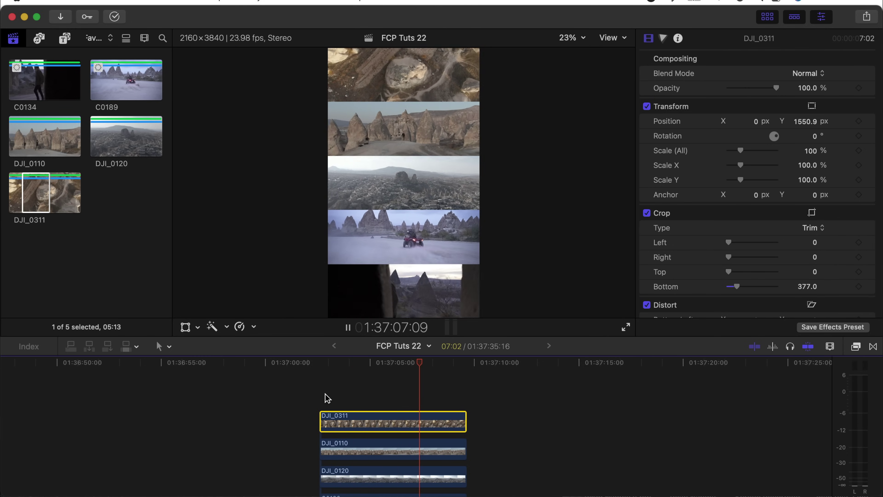
Step: Select a range of the gap beneath the clips with the Range Selection tool, spanning from their start to their end
scroll(326, 417, down, 5)
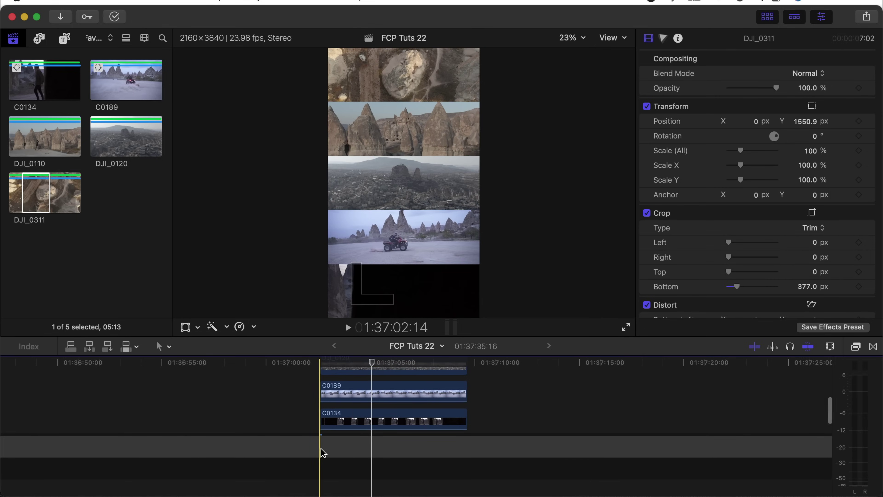
key(p)
drag(321, 448, 463, 448)
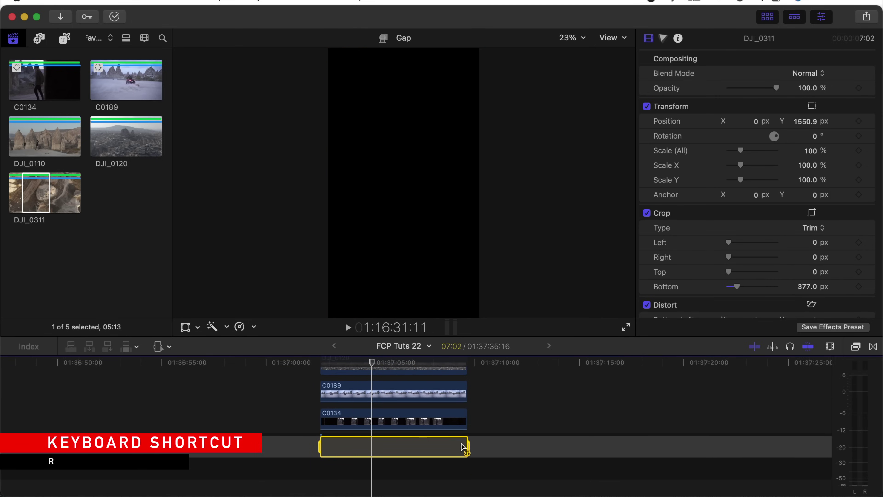
scroll(378, 433, up, 4)
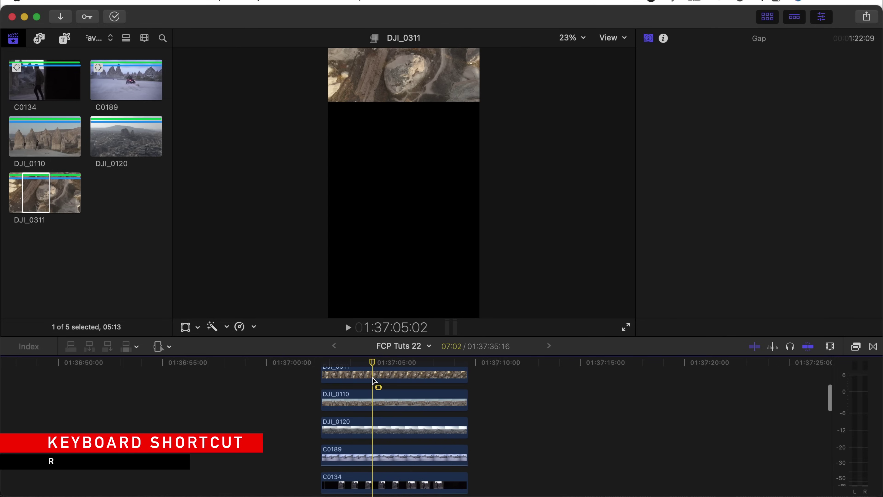
Step: Start an Export File share of the selected range, continue past the warning, and show the export settings
click(867, 18)
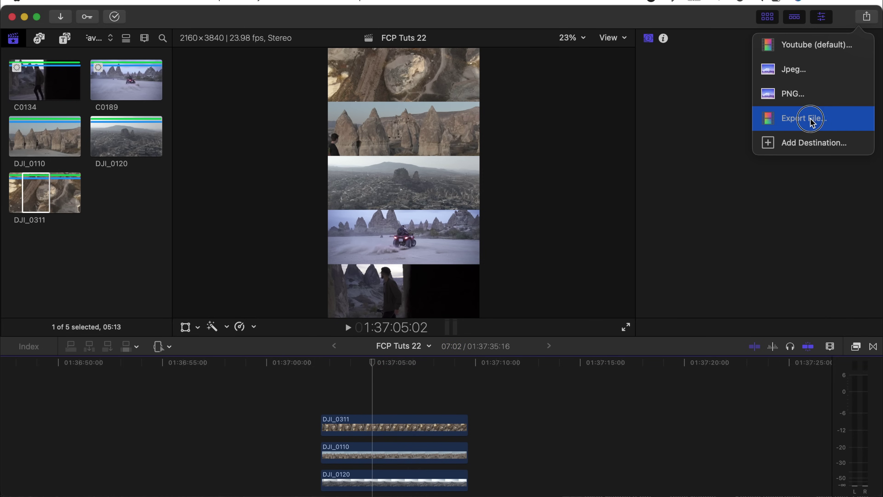
click(812, 121)
click(479, 308)
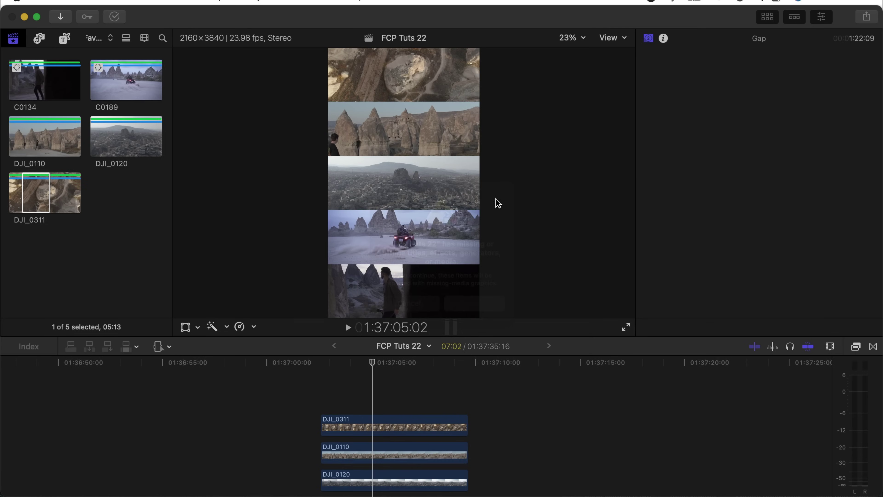
click(435, 95)
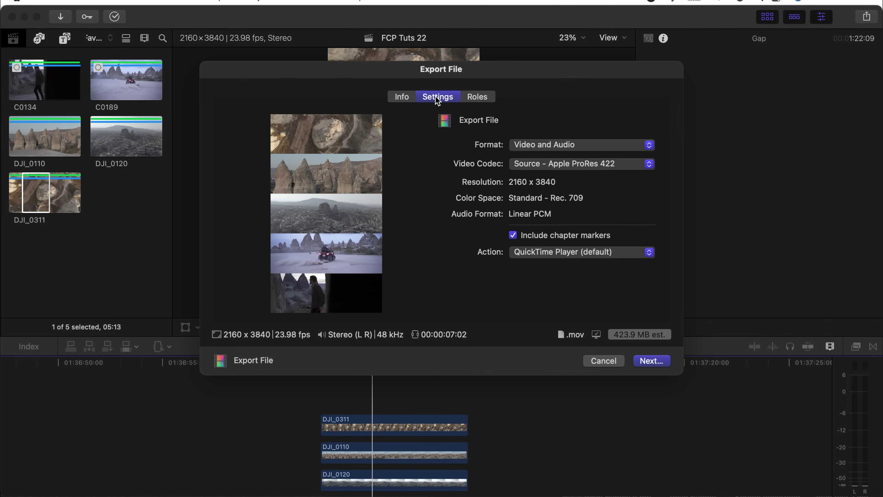
Step: Export with format Video and Audio and video codec H.264, saving it as FCP Tuts 22 in the outwork folder
click(511, 146)
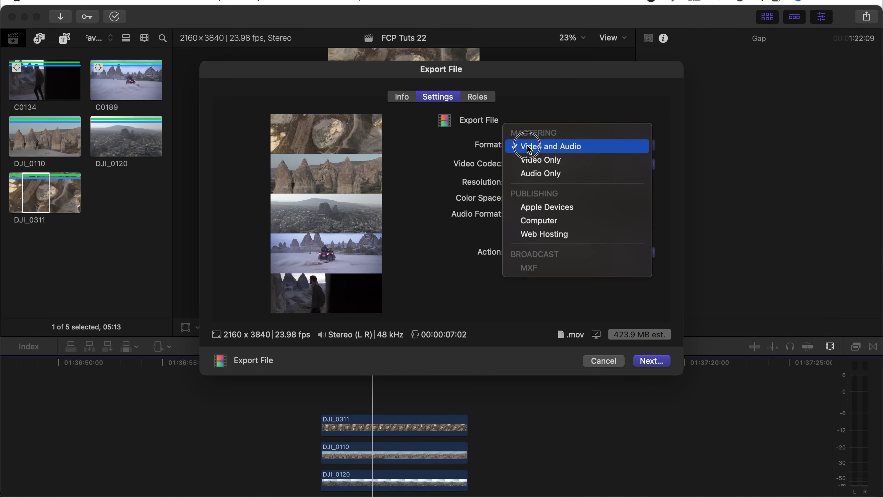
click(554, 150)
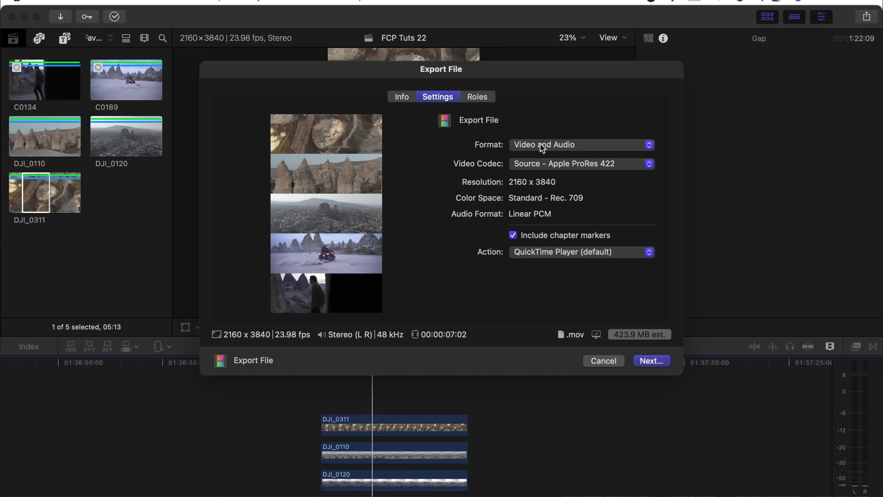
click(553, 163)
click(532, 319)
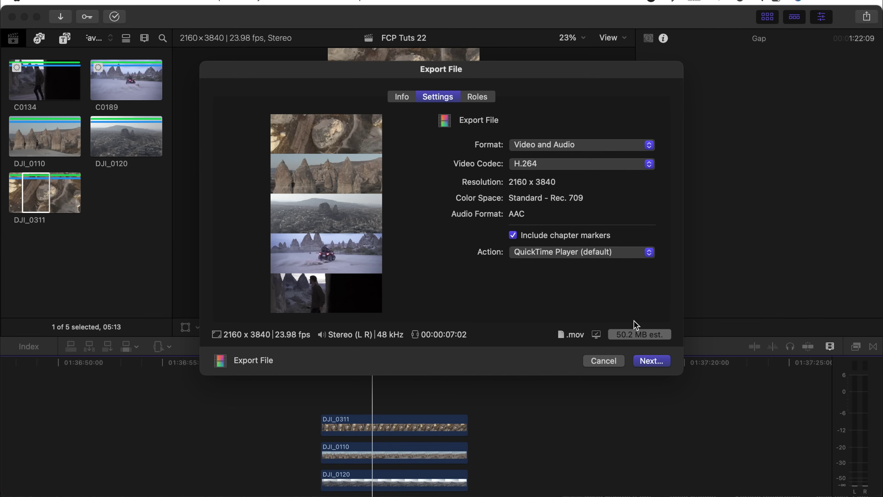
click(653, 361)
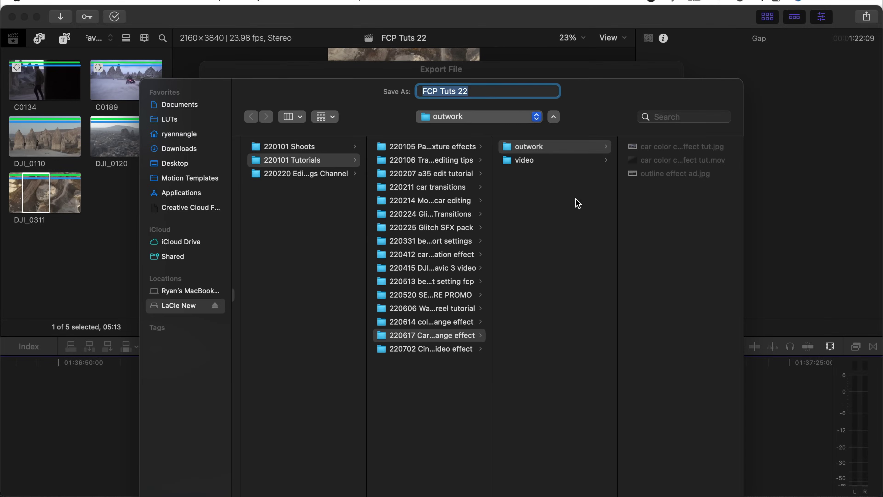
key(Return)
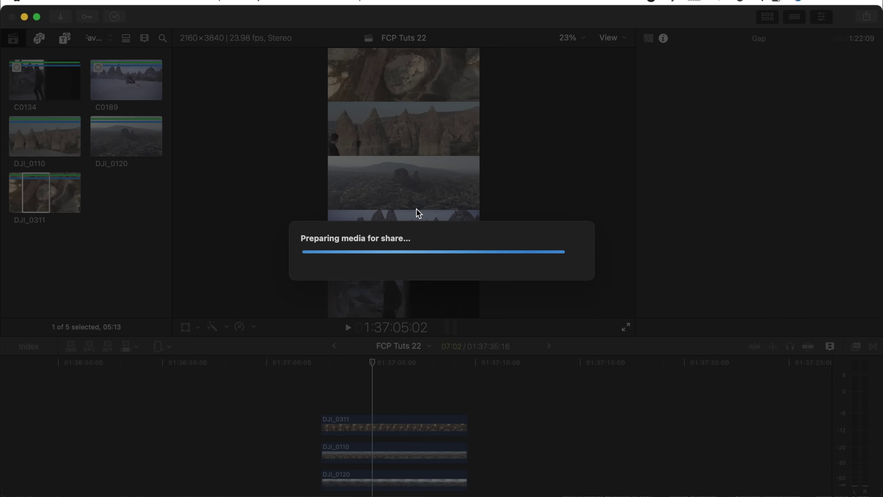